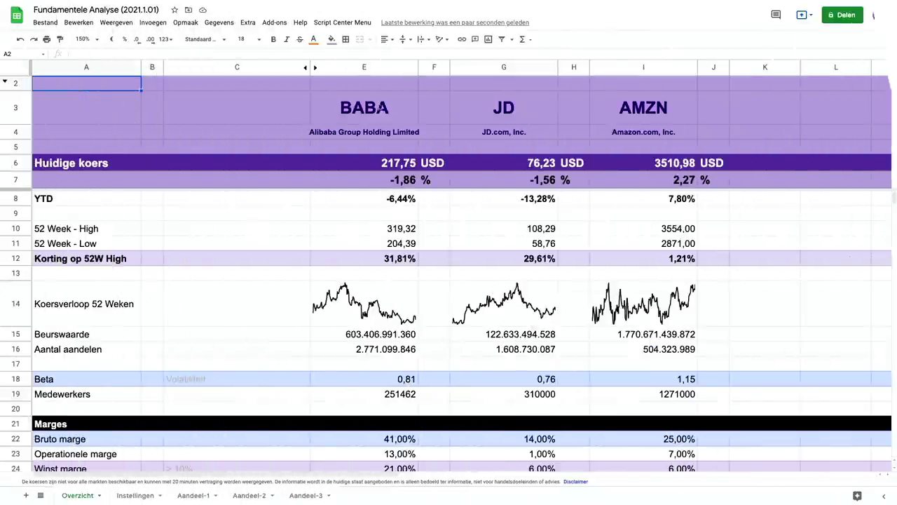
- Compare the tickers and current share prices (Huidige koers) of BABA, JD and AMZN
{"action": "left_click", "coordinate": [372, 107]}
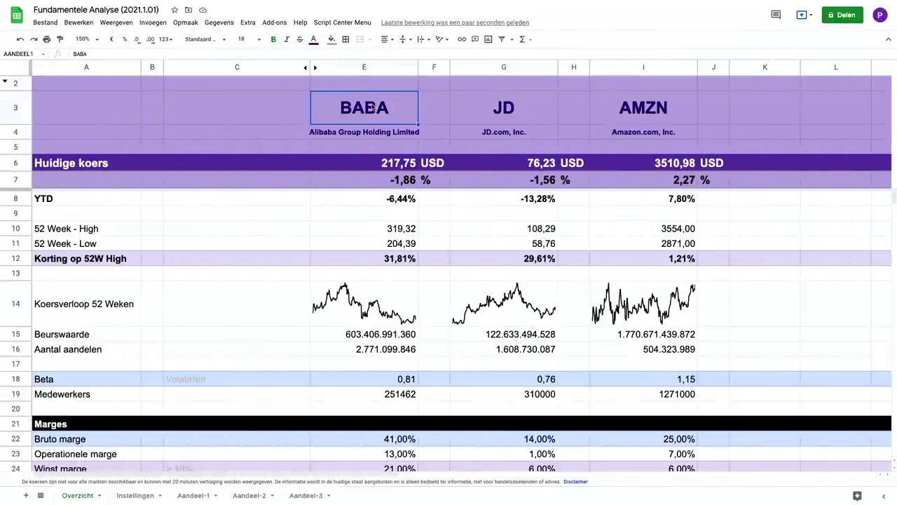
{"action": "left_click", "coordinate": [497, 107]}
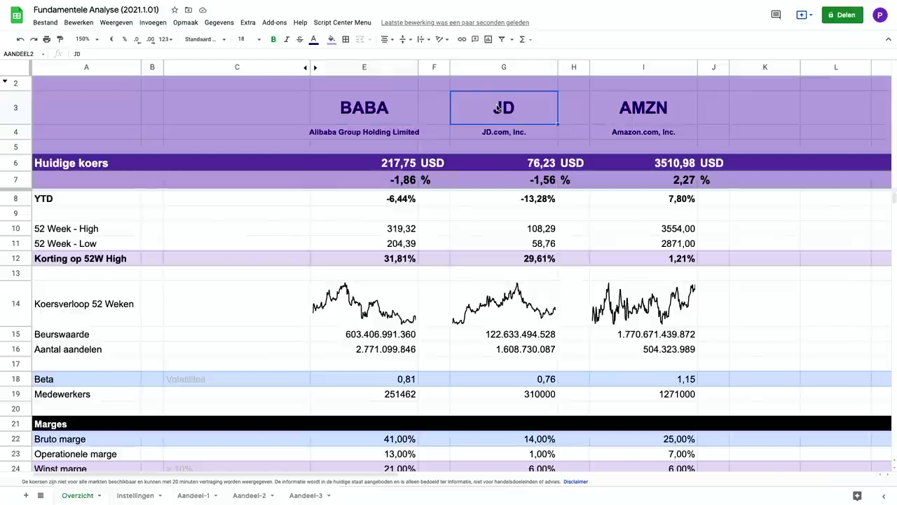
{"action": "left_click", "coordinate": [658, 108]}
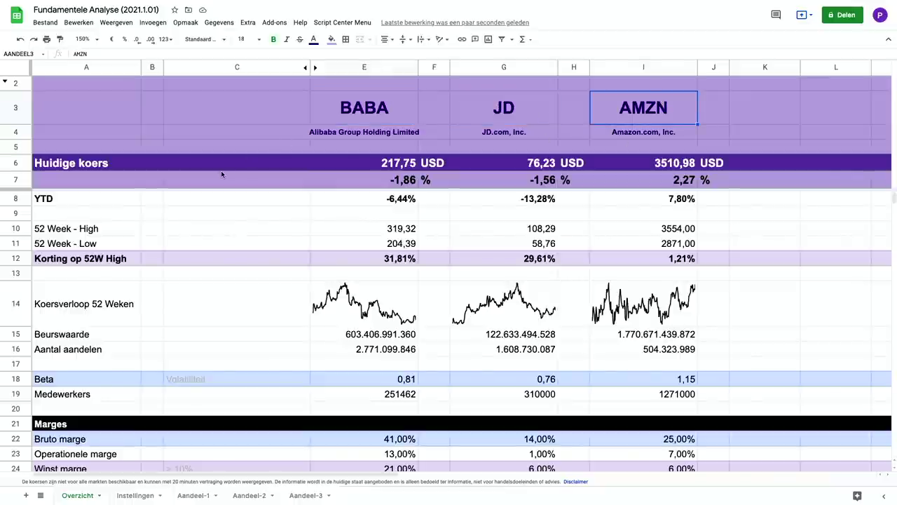
{"action": "left_click", "coordinate": [378, 164]}
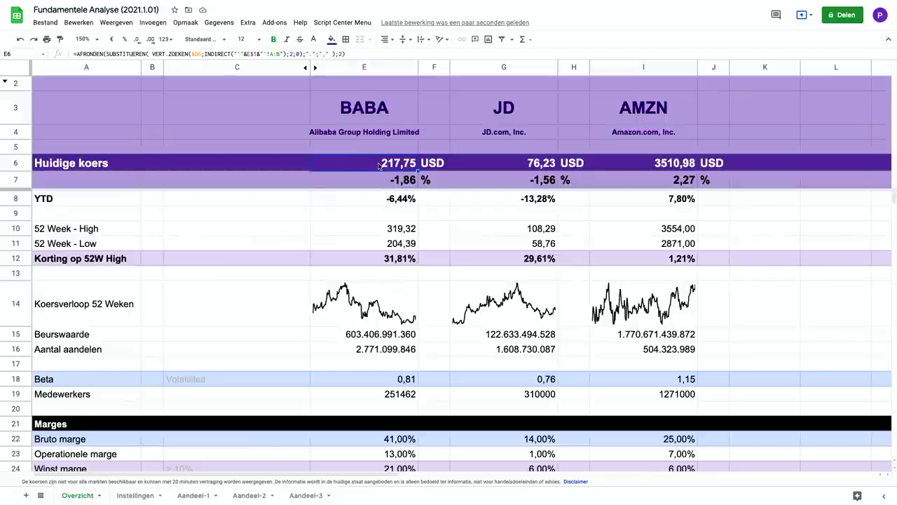
{"action": "left_click", "coordinate": [546, 167]}
{"action": "left_click", "coordinate": [663, 166]}
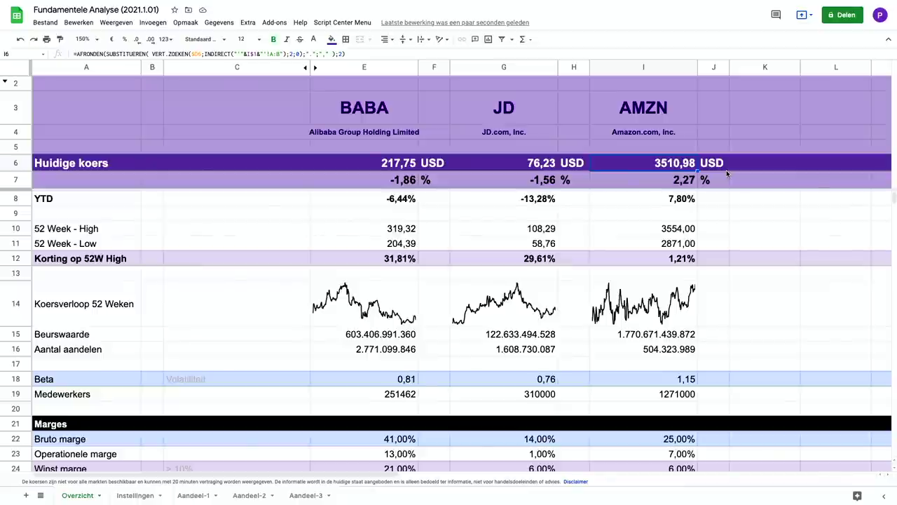
- Compare the market capitalisation (Beurswaarde) of AMZN and BABA and review the Korting op 52W High row
{"action": "left_click", "coordinate": [608, 337]}
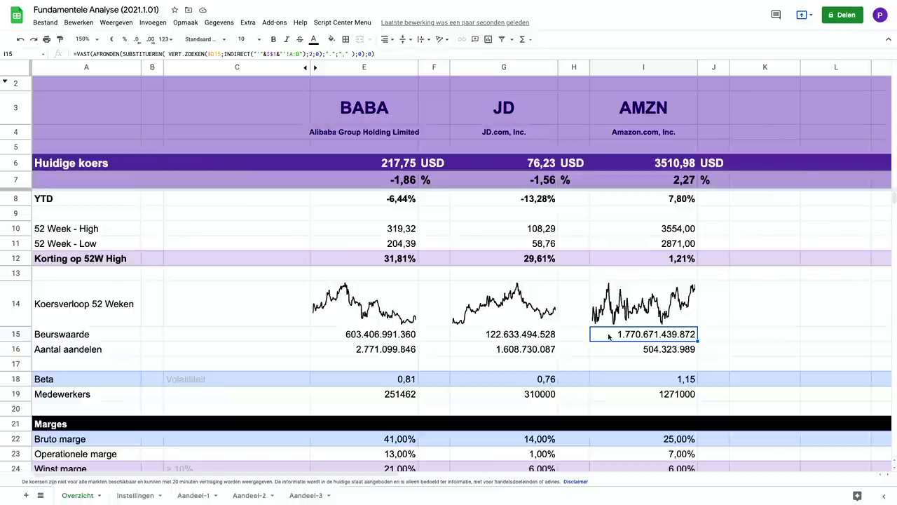
{"action": "left_click", "coordinate": [353, 337]}
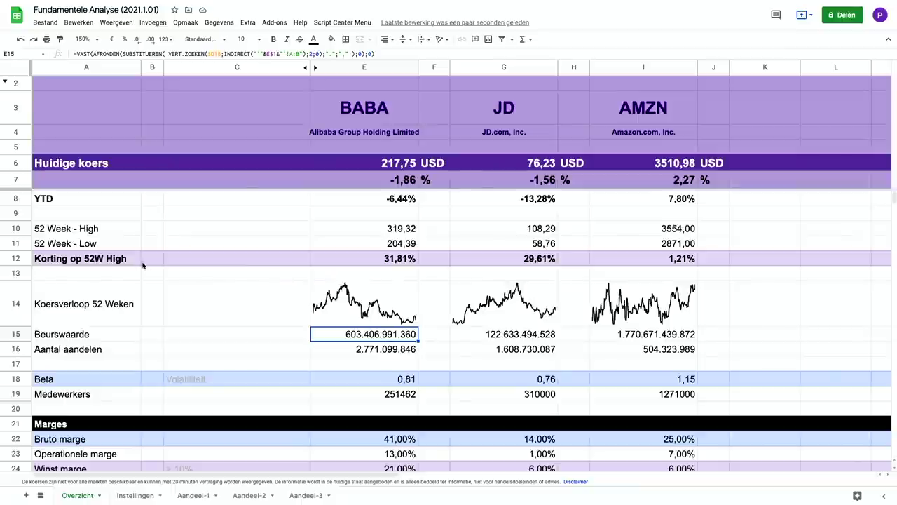
{"action": "left_click", "coordinate": [22, 259]}
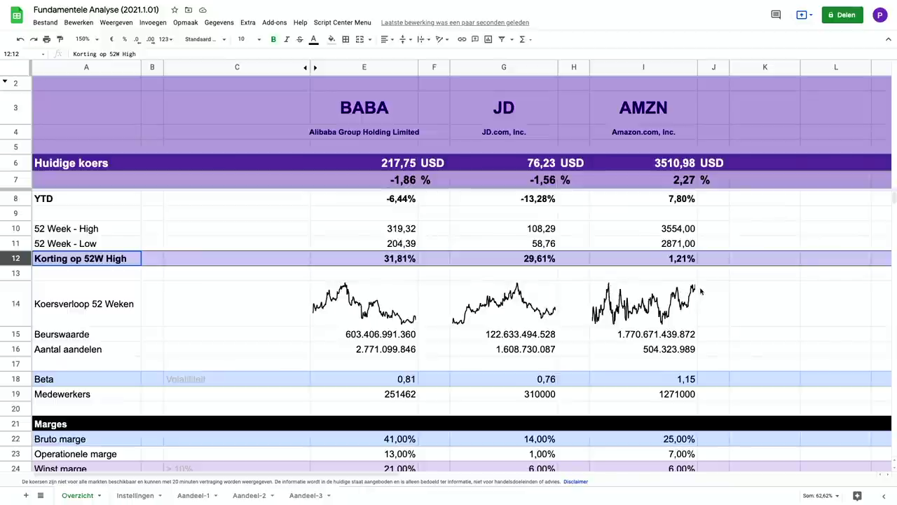
- Review the Marges and Winstgevendheid ratio's sections for the three stocks
{"action": "scroll", "coordinate": [694, 287], "scroll_direction": "down", "scroll_amount": 5}
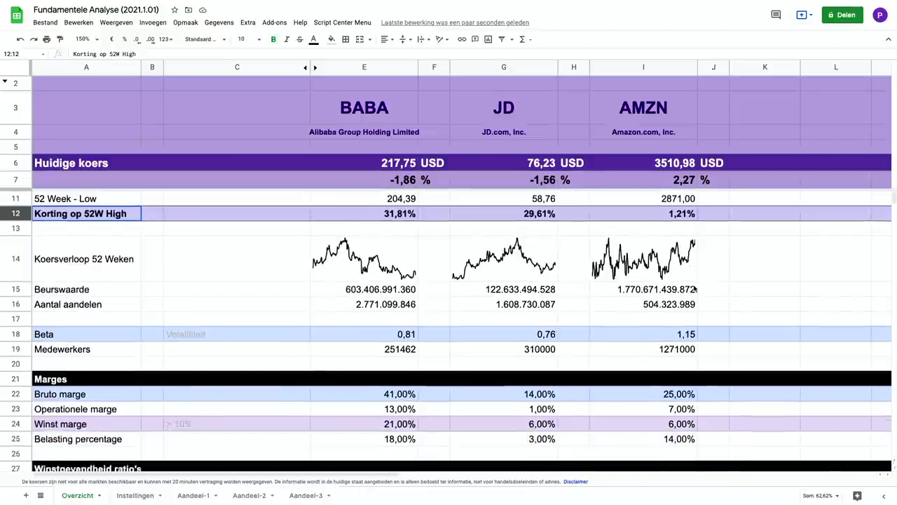
{"action": "scroll", "coordinate": [694, 288], "scroll_direction": "down", "scroll_amount": 1}
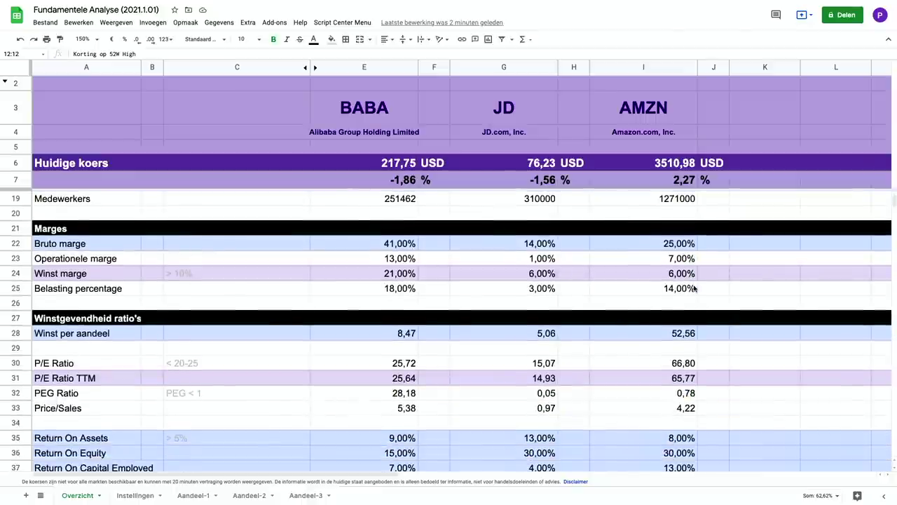
{"action": "scroll", "coordinate": [694, 288], "scroll_direction": "down", "scroll_amount": 1}
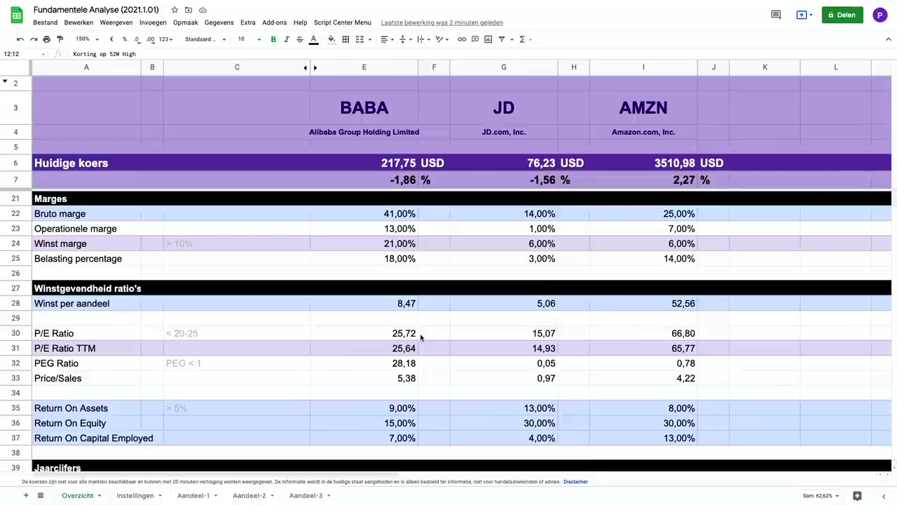
{"action": "scroll", "coordinate": [421, 338], "scroll_direction": "down", "scroll_amount": 5}
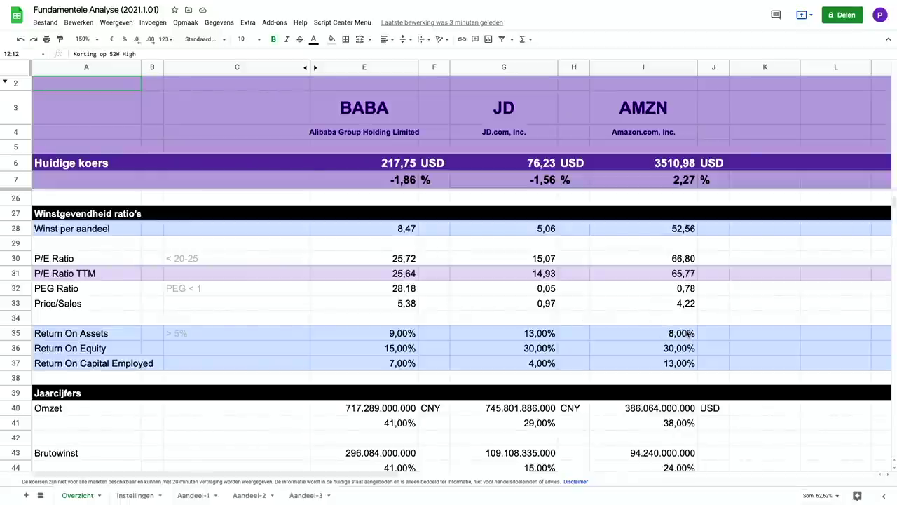
- Examine the annual figures (Jaarcijfers), comparing revenue, reporting currency, profit and profit percentage for BABA and AMZN
{"action": "scroll", "coordinate": [687, 333], "scroll_direction": "down", "scroll_amount": 5}
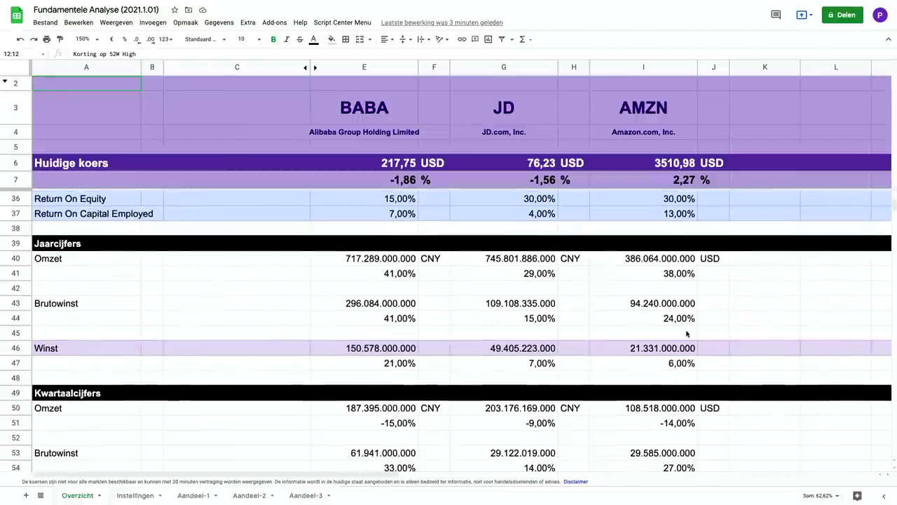
{"action": "scroll", "coordinate": [688, 333], "scroll_direction": "down", "scroll_amount": 1}
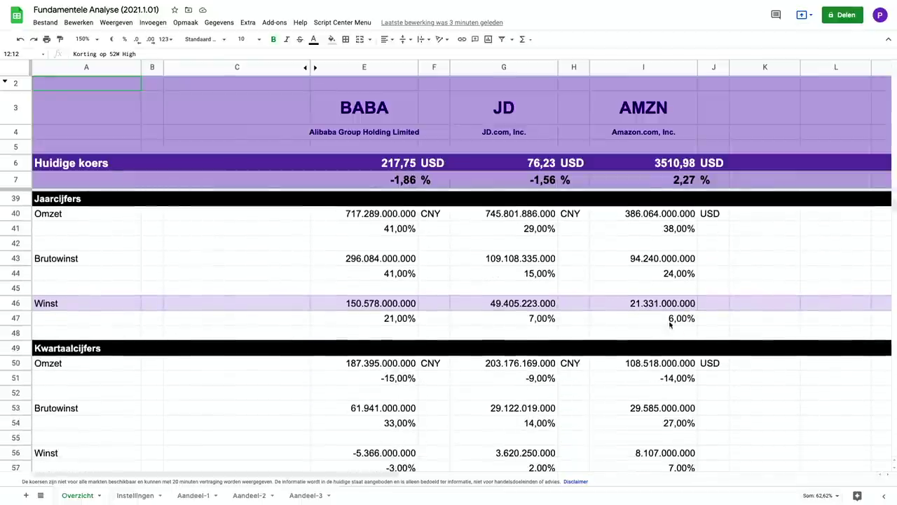
{"action": "left_click", "coordinate": [378, 217]}
{"action": "left_click", "coordinate": [661, 216]}
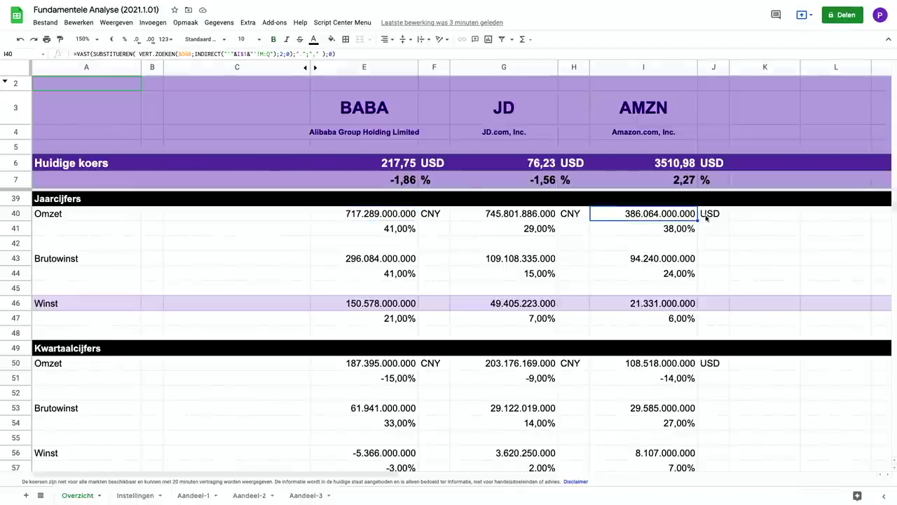
{"action": "left_click", "coordinate": [708, 216]}
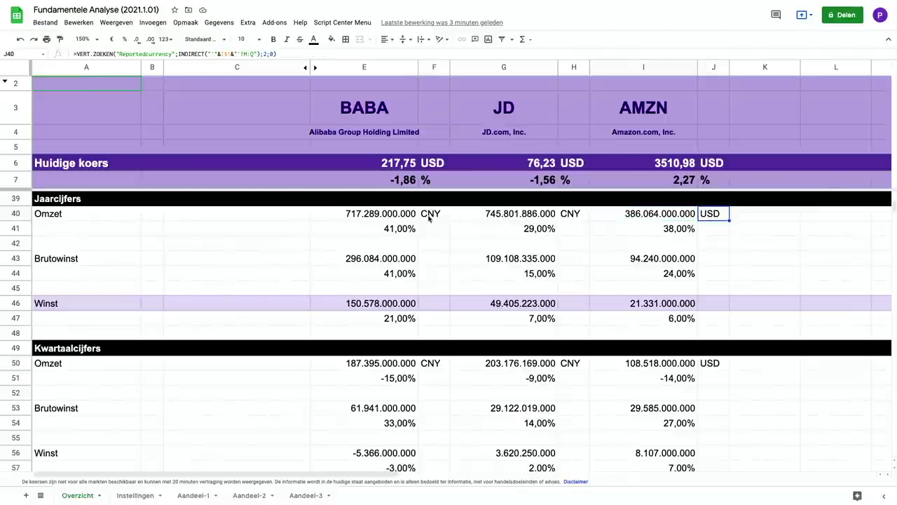
{"action": "left_click", "coordinate": [431, 217]}
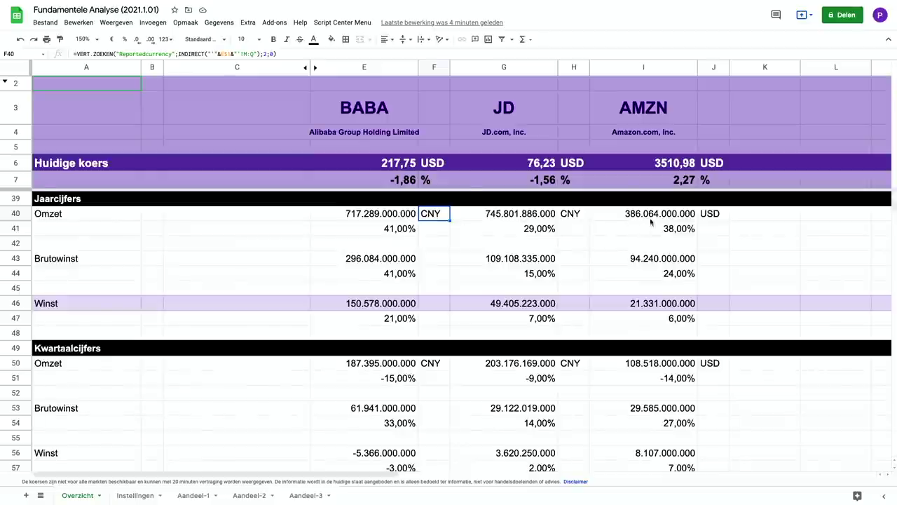
{"action": "left_click", "coordinate": [397, 320]}
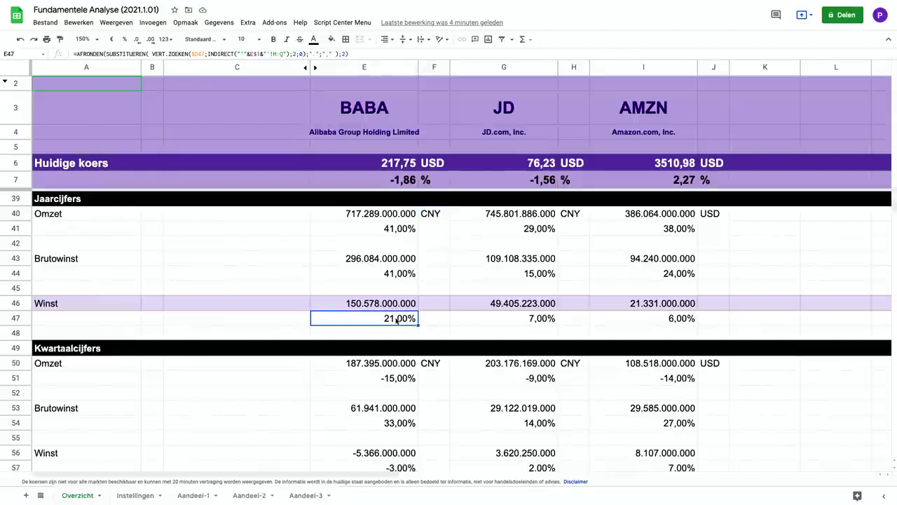
{"action": "left_click", "coordinate": [660, 321]}
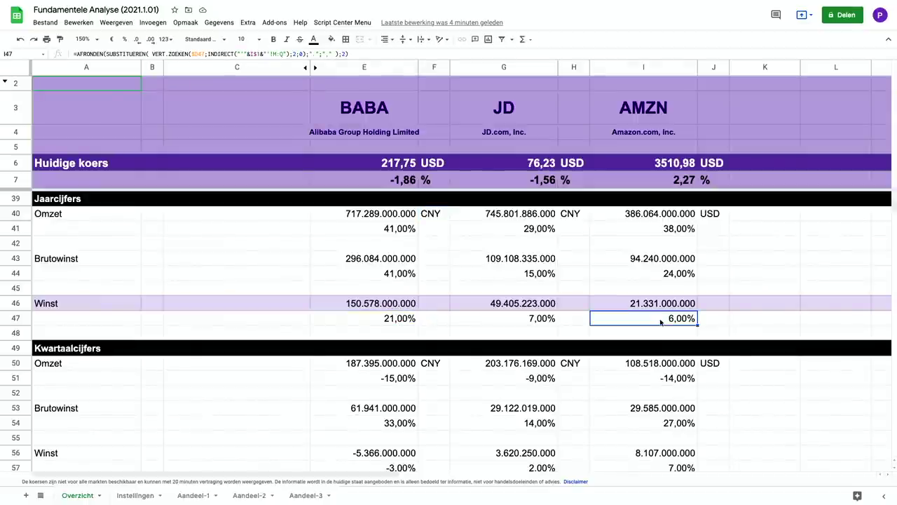
{"action": "left_click", "coordinate": [377, 303]}
- Examine the quarterly figures (Kwartaalcijfers), comparing the revenue and profit percentages of BABA and AMZN
{"action": "scroll", "coordinate": [377, 304], "scroll_direction": "down", "scroll_amount": 5}
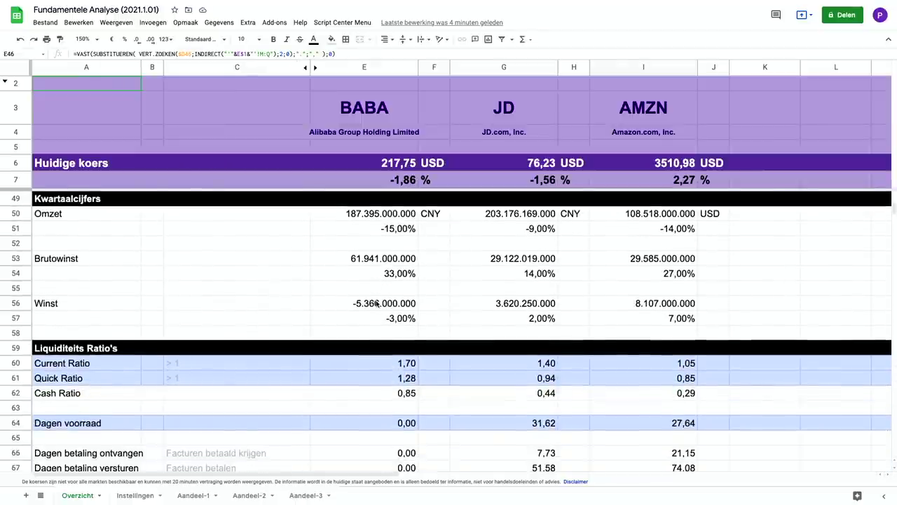
{"action": "left_click", "coordinate": [391, 229]}
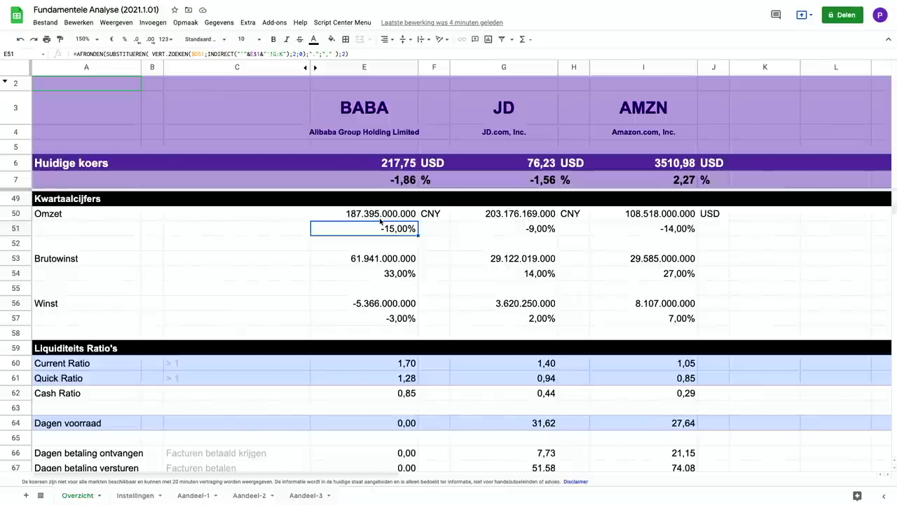
{"action": "left_click", "coordinate": [677, 234]}
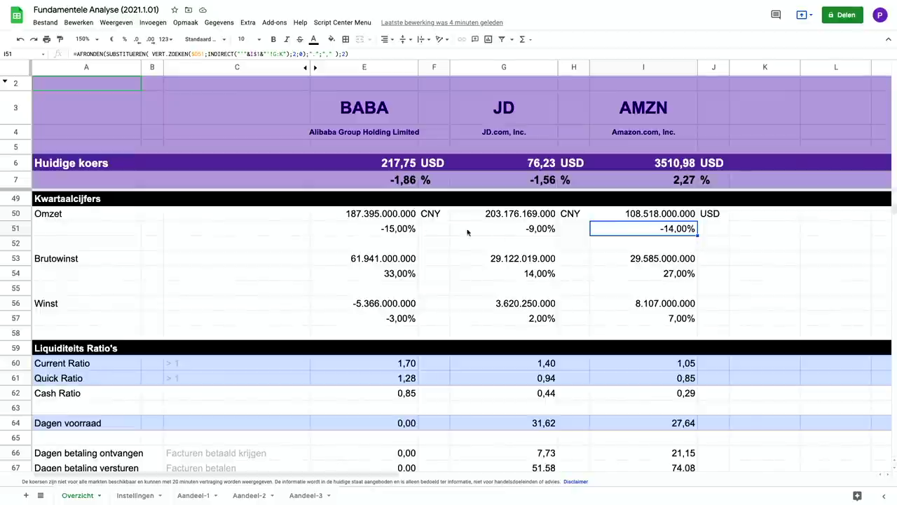
{"action": "left_click", "coordinate": [395, 323]}
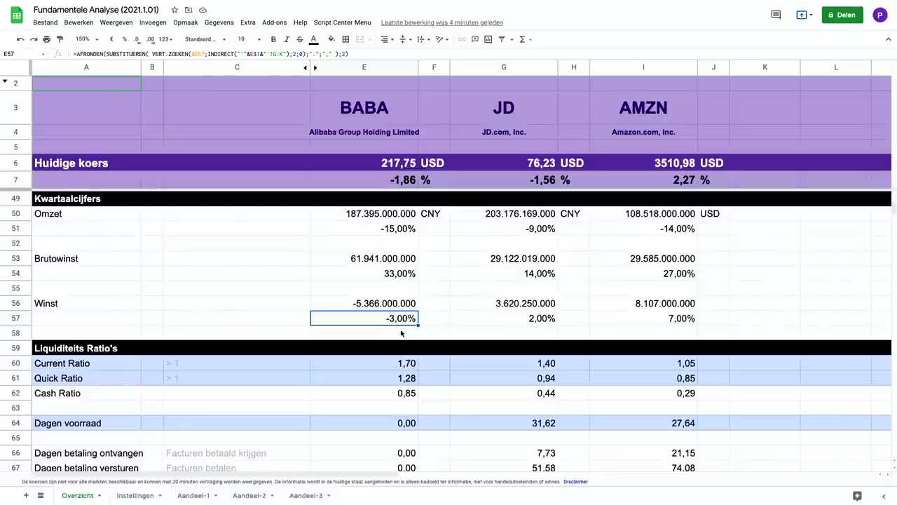
{"action": "left_click", "coordinate": [668, 322]}
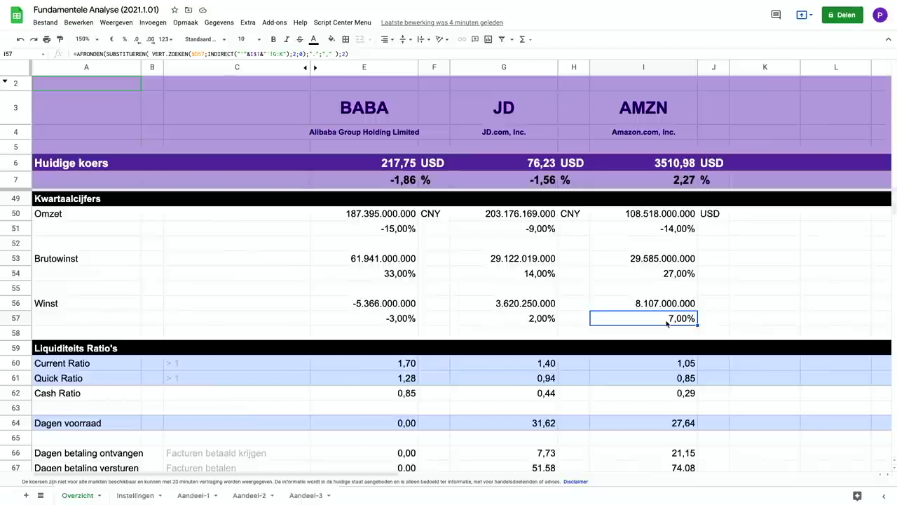
- Check the Current Ratio and Quick Ratio of BABA and AMZN against their > 1 guideline in the liquidity section
{"action": "scroll", "coordinate": [667, 323], "scroll_direction": "down", "scroll_amount": 5}
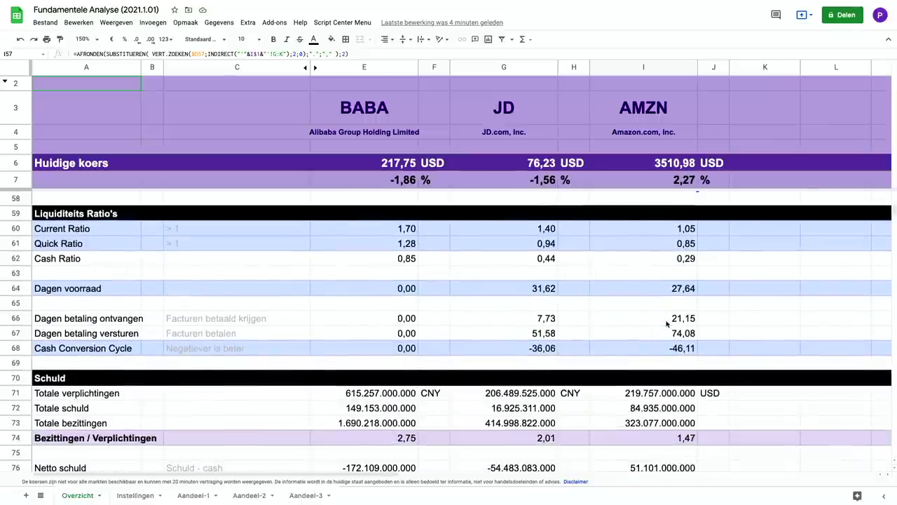
{"action": "scroll", "coordinate": [668, 323], "scroll_direction": "down", "scroll_amount": 1}
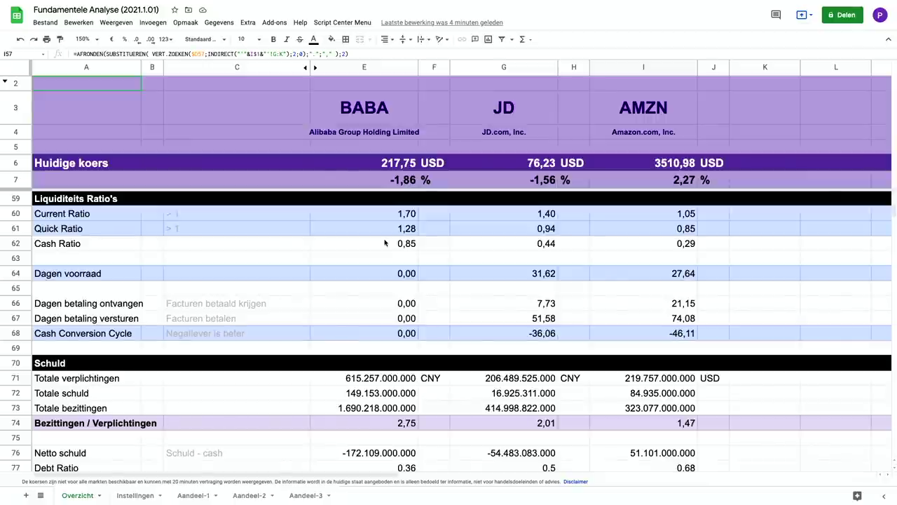
{"action": "left_click", "coordinate": [207, 215]}
{"action": "left_click", "coordinate": [190, 228]}
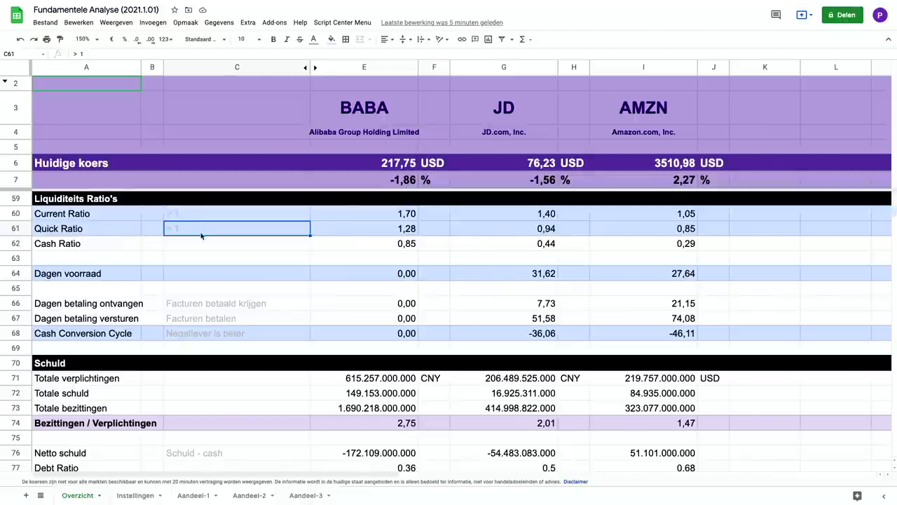
{"action": "left_click", "coordinate": [349, 214]}
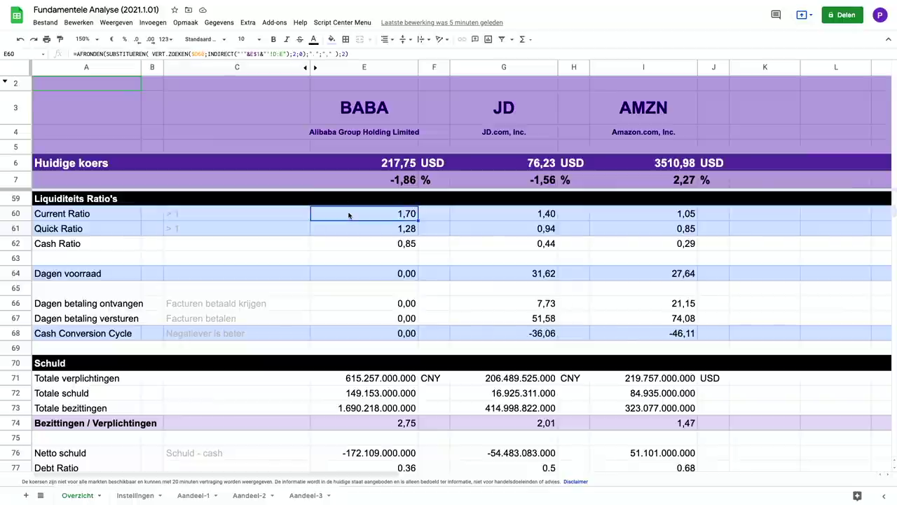
{"action": "left_click", "coordinate": [356, 230]}
{"action": "left_click", "coordinate": [390, 220]}
{"action": "left_click_drag", "start_coordinate": [643, 219], "coordinate": [642, 228]}
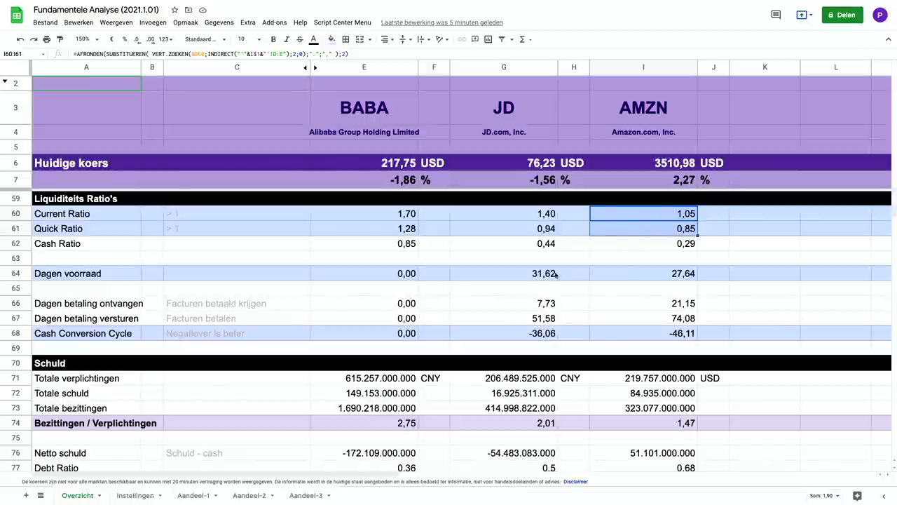
- Compare the Bezittingen / Verplichtingen ratio of BABA, AMZN and JD in the Schuld section
{"action": "scroll", "coordinate": [417, 288], "scroll_direction": "down", "scroll_amount": 3}
{"action": "scroll", "coordinate": [416, 287], "scroll_direction": "down", "scroll_amount": 3}
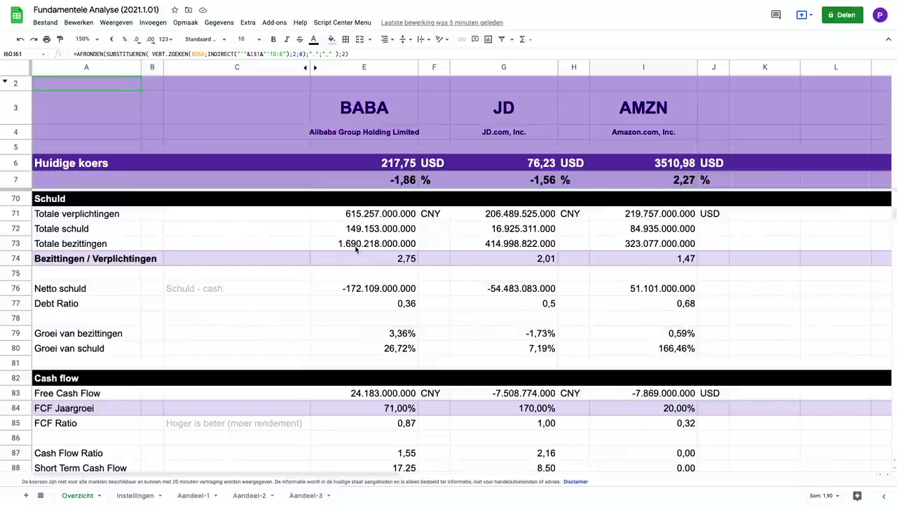
{"action": "left_click", "coordinate": [63, 261]}
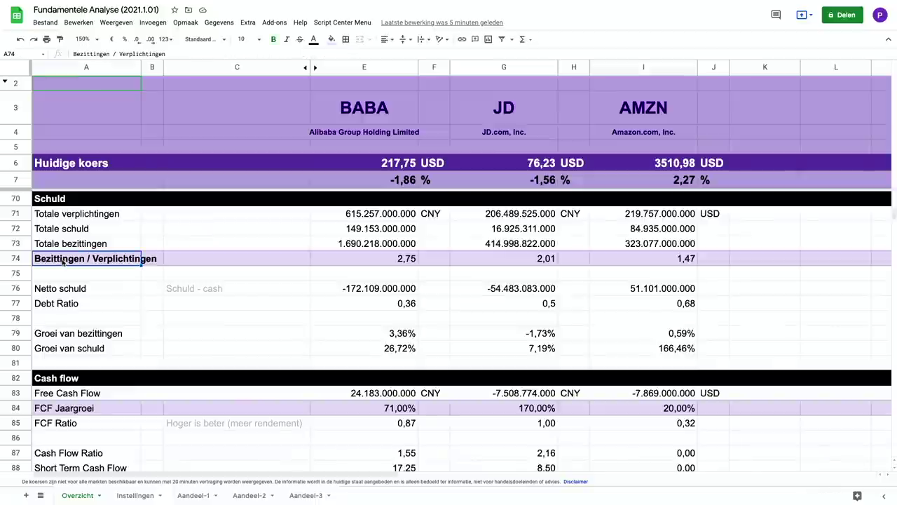
{"action": "left_click", "coordinate": [372, 264]}
{"action": "left_click", "coordinate": [614, 259]}
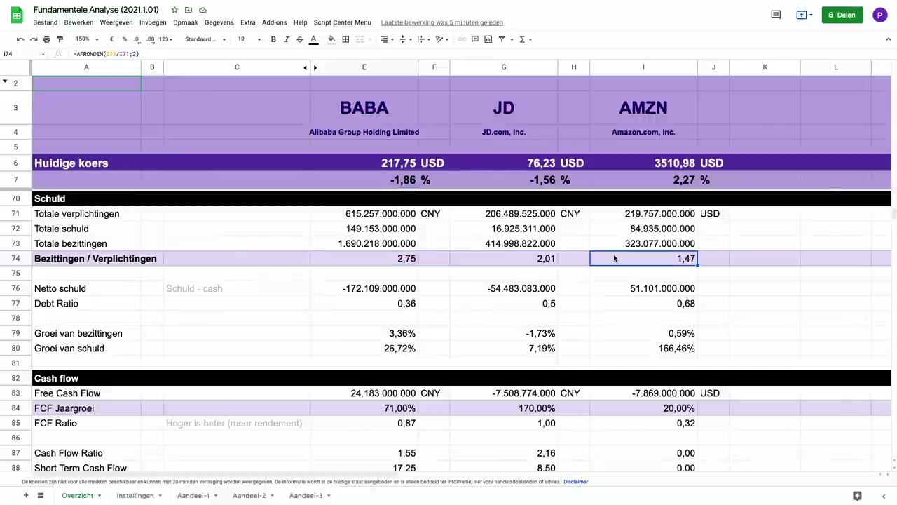
{"action": "left_click", "coordinate": [518, 266]}
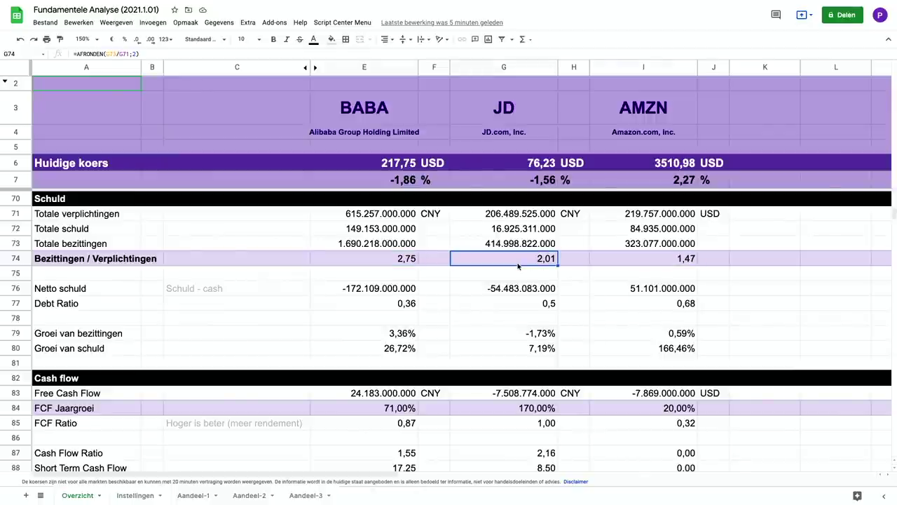
{"action": "left_click", "coordinate": [380, 267]}
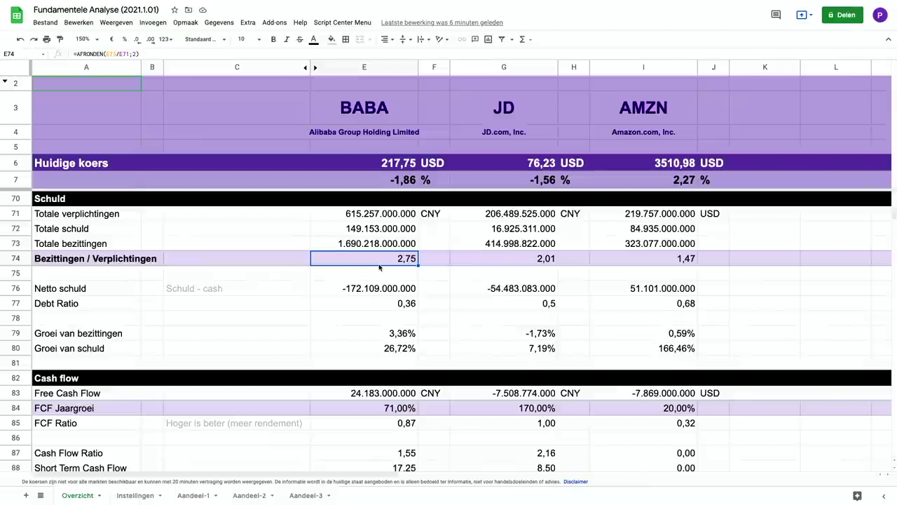
- Review the Cash flow and Dividend sections for BABA, JD and AMZN
{"action": "scroll", "coordinate": [379, 267], "scroll_direction": "down", "scroll_amount": 3}
{"action": "scroll", "coordinate": [380, 267], "scroll_direction": "down", "scroll_amount": 2}
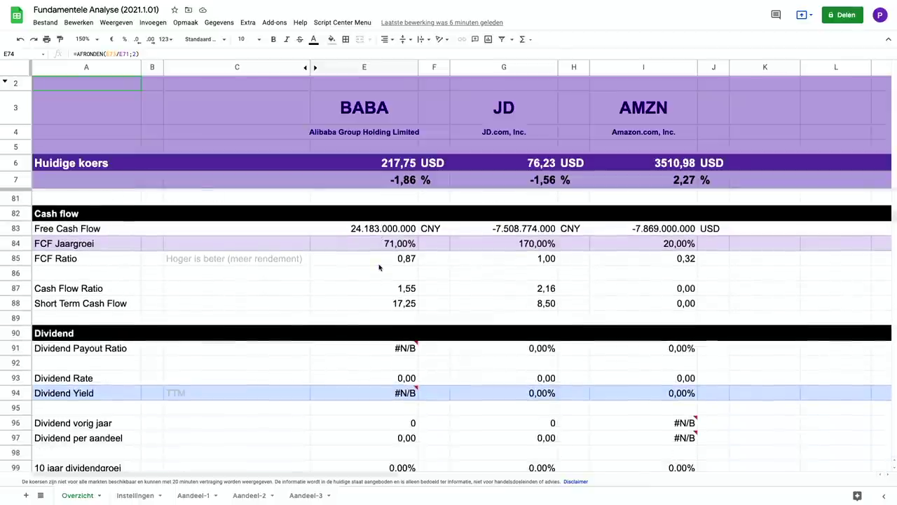
{"action": "scroll", "coordinate": [380, 267], "scroll_direction": "down", "scroll_amount": 3}
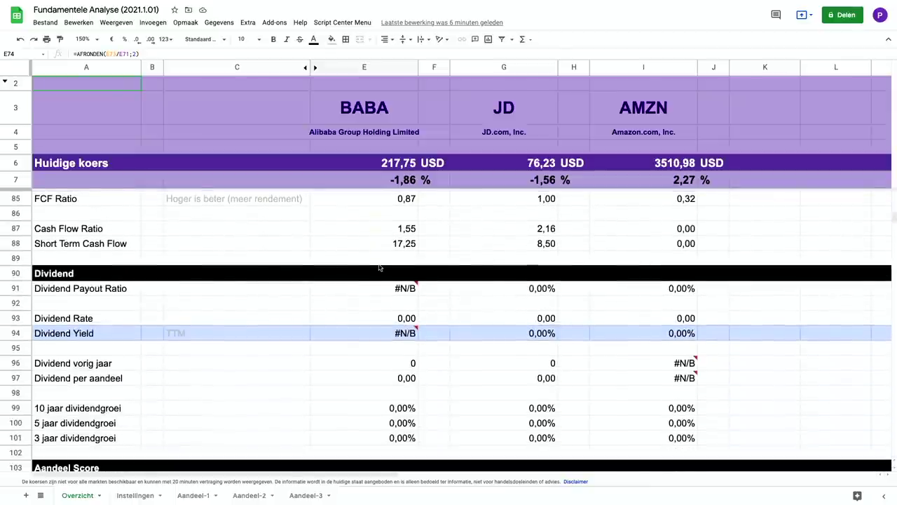
{"action": "scroll", "coordinate": [379, 267], "scroll_direction": "down", "scroll_amount": 1}
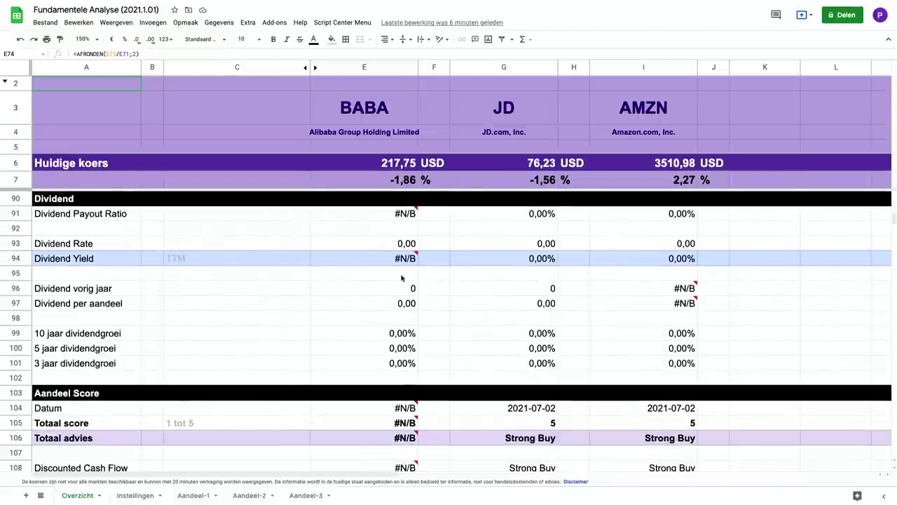
{"action": "scroll", "coordinate": [402, 278], "scroll_direction": "down", "scroll_amount": 1}
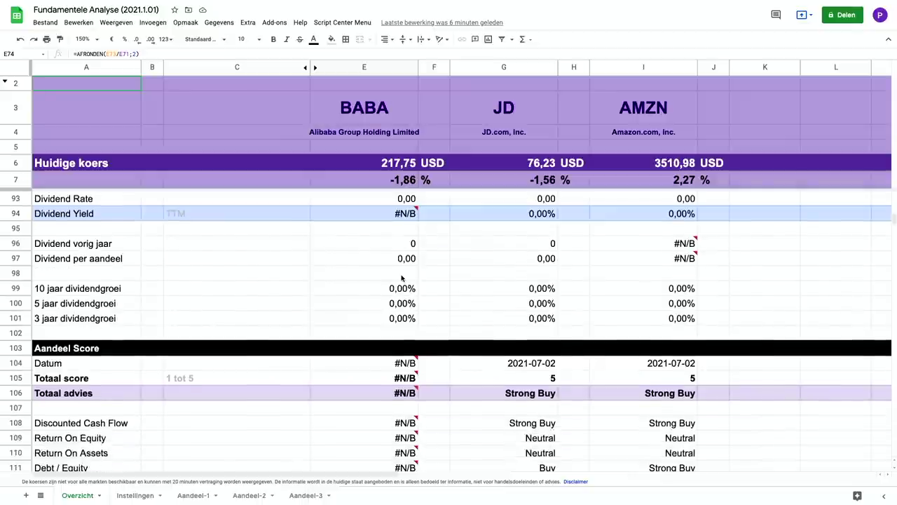
- Compare the Totaal score, Totaal advies and Debt / Equity ratings of the three stocks in the Aandeel Score section
{"action": "scroll", "coordinate": [337, 317], "scroll_direction": "down", "scroll_amount": 1}
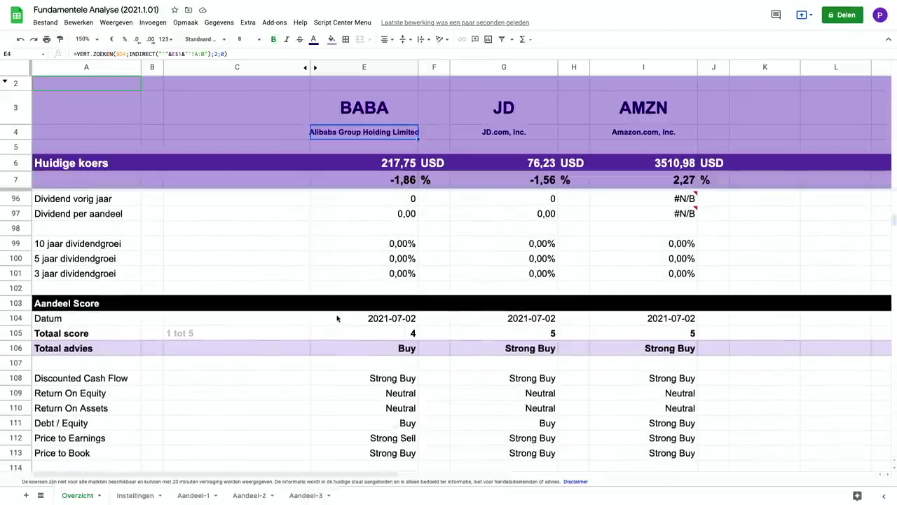
{"action": "scroll", "coordinate": [337, 318], "scroll_direction": "down", "scroll_amount": 2}
{"action": "left_click", "coordinate": [372, 265]}
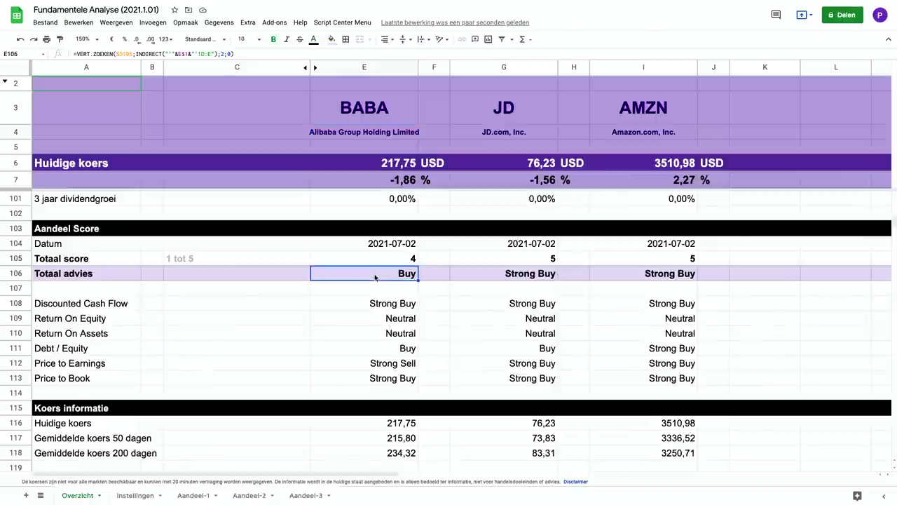
{"action": "left_click", "coordinate": [545, 262]}
{"action": "left_click", "coordinate": [646, 257]}
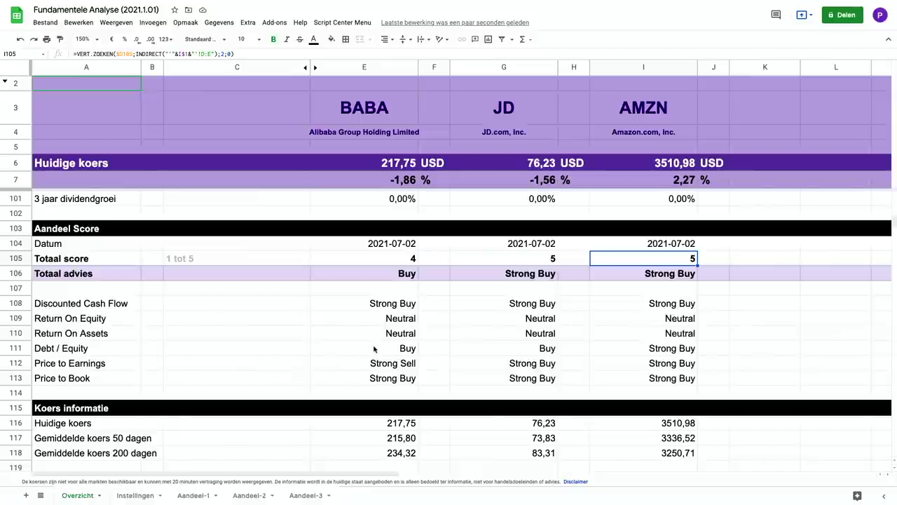
{"action": "left_click", "coordinate": [659, 349]}
- Compare the Huidige koers with the FINVIZ Gemiddelde koerswaardering, and check the Analisten verwachting for BABA and AMZN
{"action": "scroll", "coordinate": [659, 350], "scroll_direction": "down", "scroll_amount": 5}
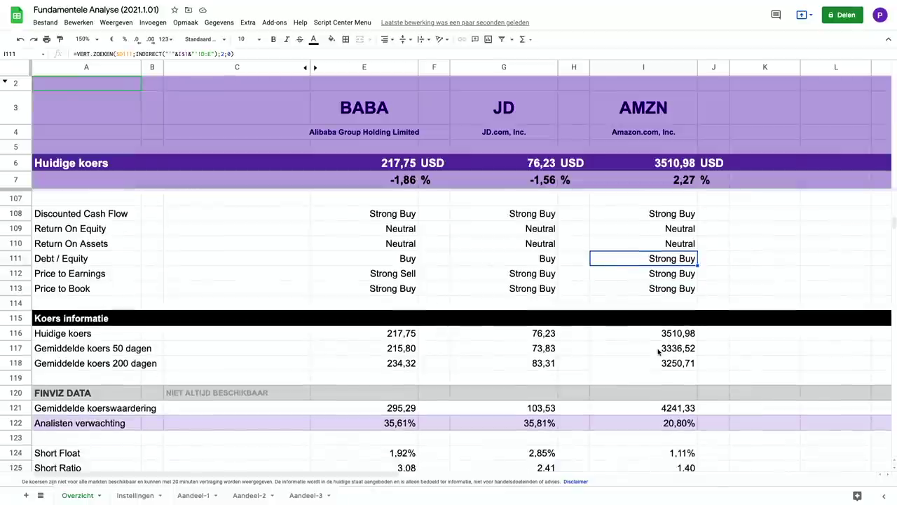
{"action": "scroll", "coordinate": [659, 350], "scroll_direction": "down", "scroll_amount": 2}
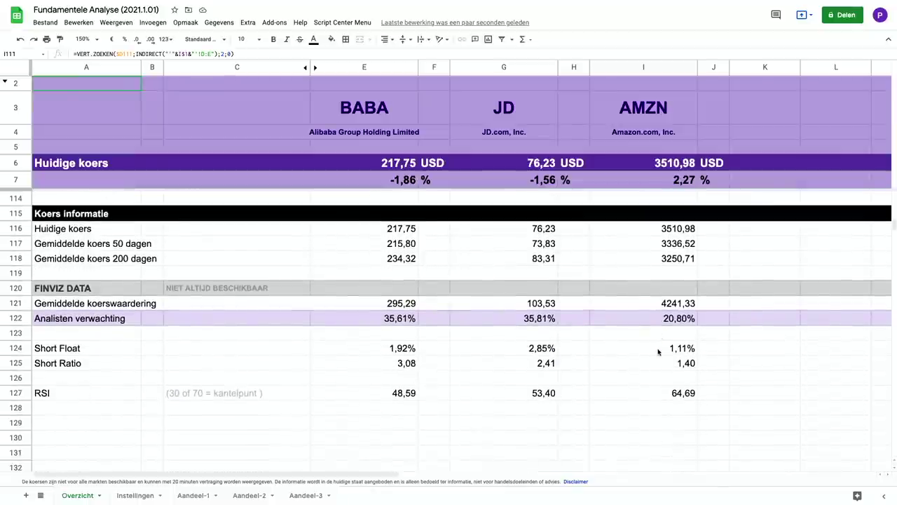
{"action": "left_click", "coordinate": [411, 231]}
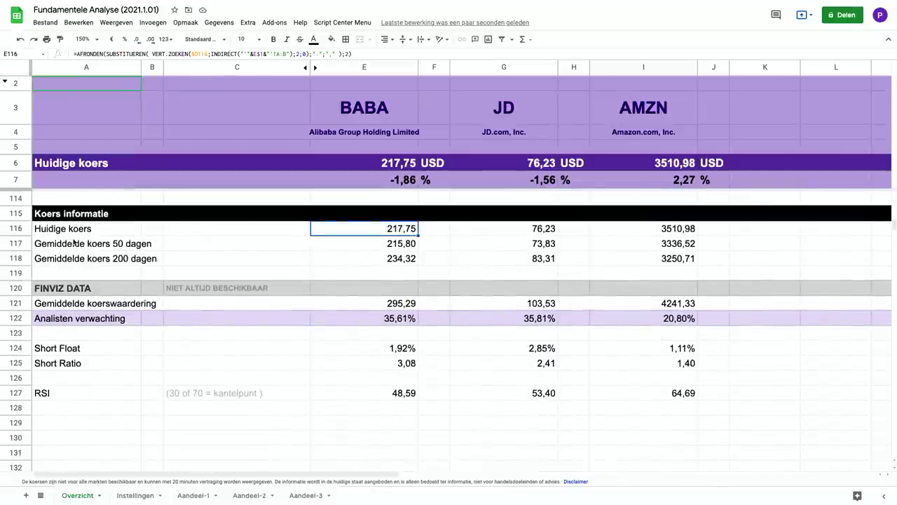
{"action": "left_click", "coordinate": [21, 228]}
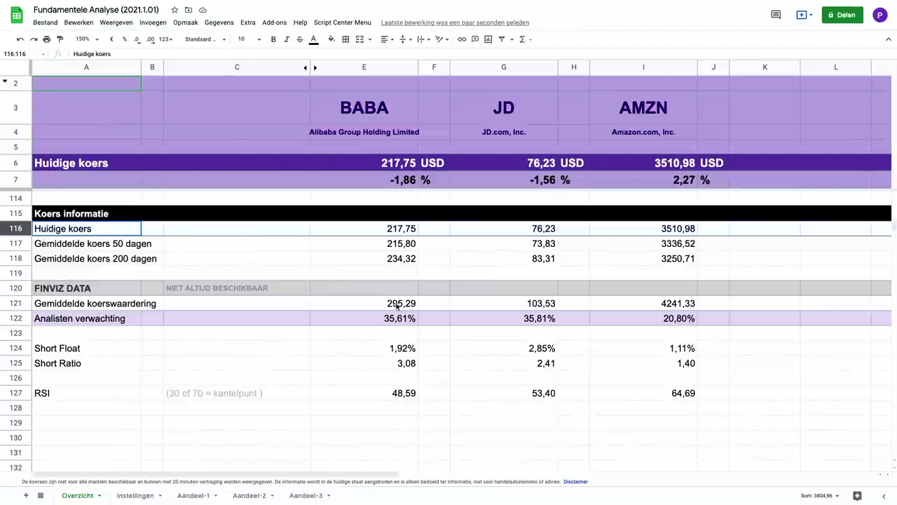
{"action": "left_click", "coordinate": [17, 308]}
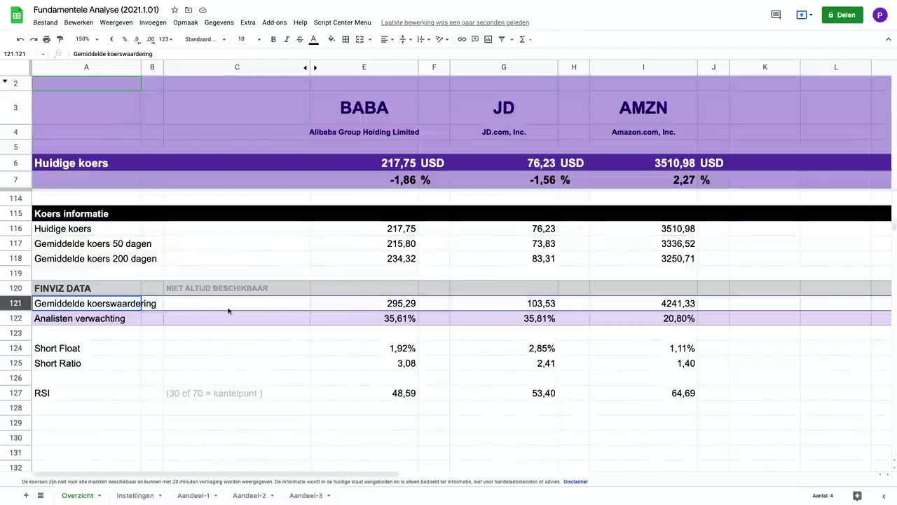
{"action": "left_click", "coordinate": [401, 324]}
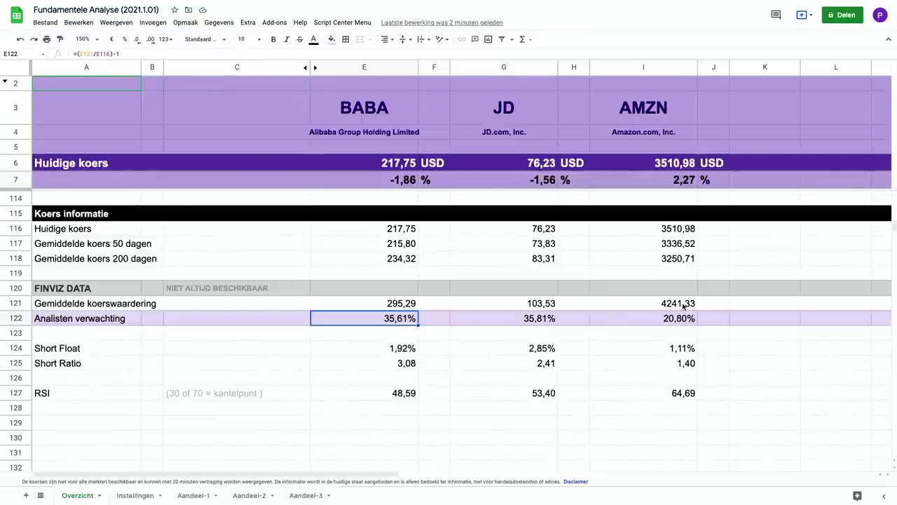
{"action": "left_click", "coordinate": [671, 321]}
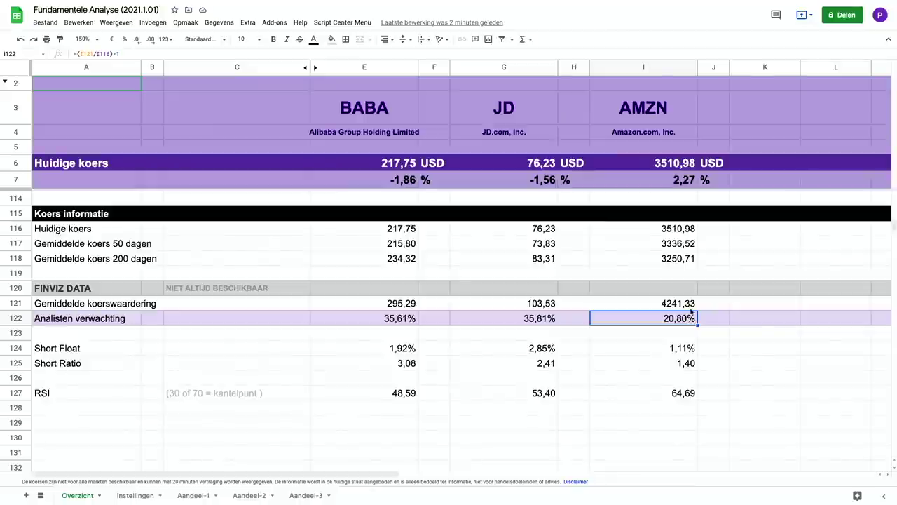